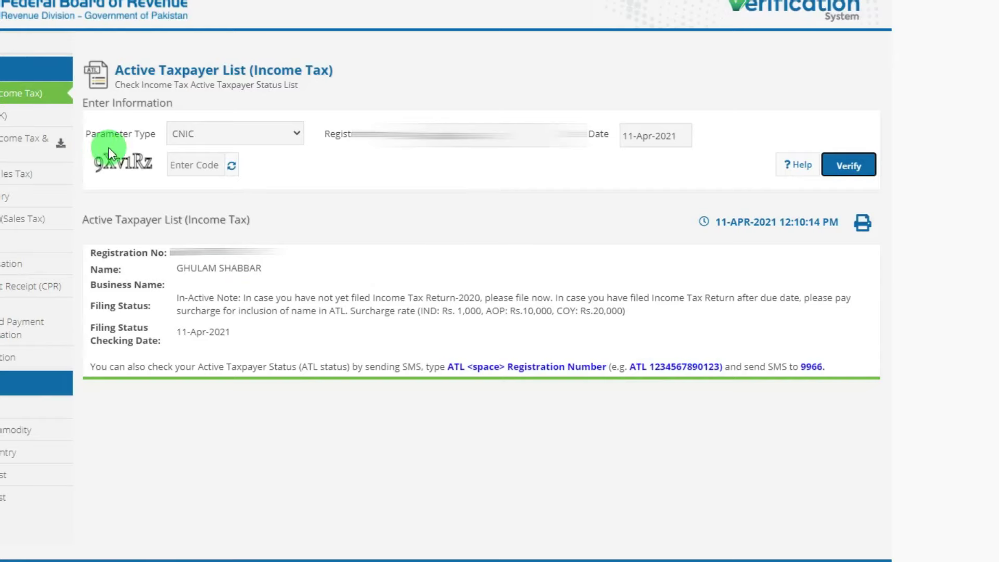
Highlight the In-Active filing status, Rs. 1,000 surcharge rate and checking date on the ATL result
drag(175, 298, 848, 312)
drag(475, 312, 416, 310)
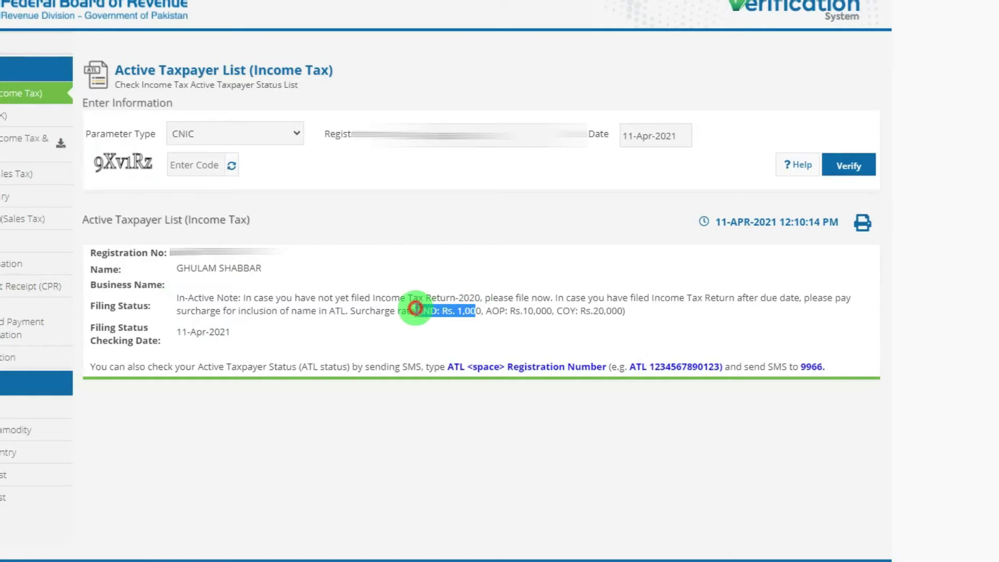
click(312, 337)
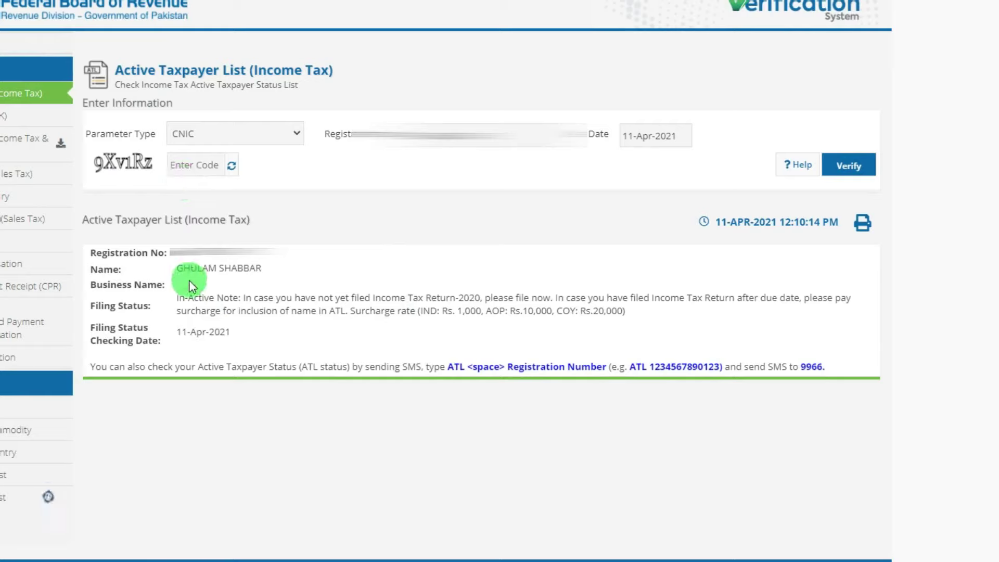
drag(240, 337, 170, 329)
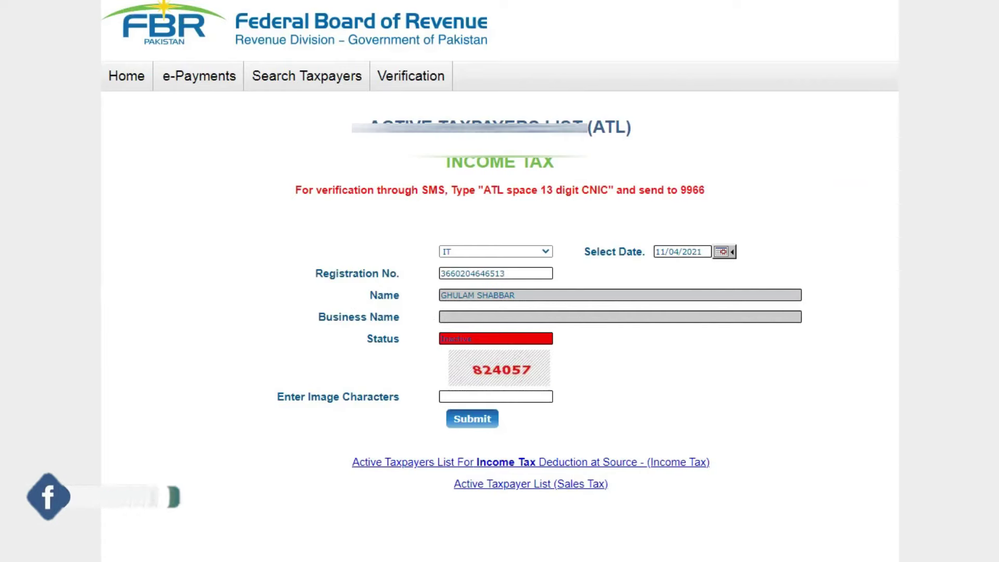
drag(492, 339, 411, 339)
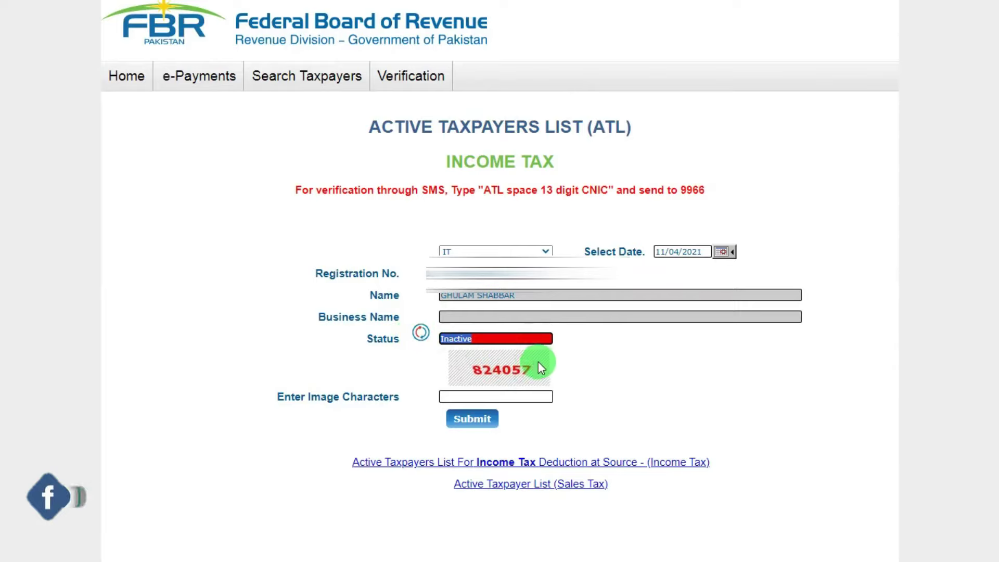
Re-run the ATL status check with the saved registration number and image characters 824057
click(411, 273)
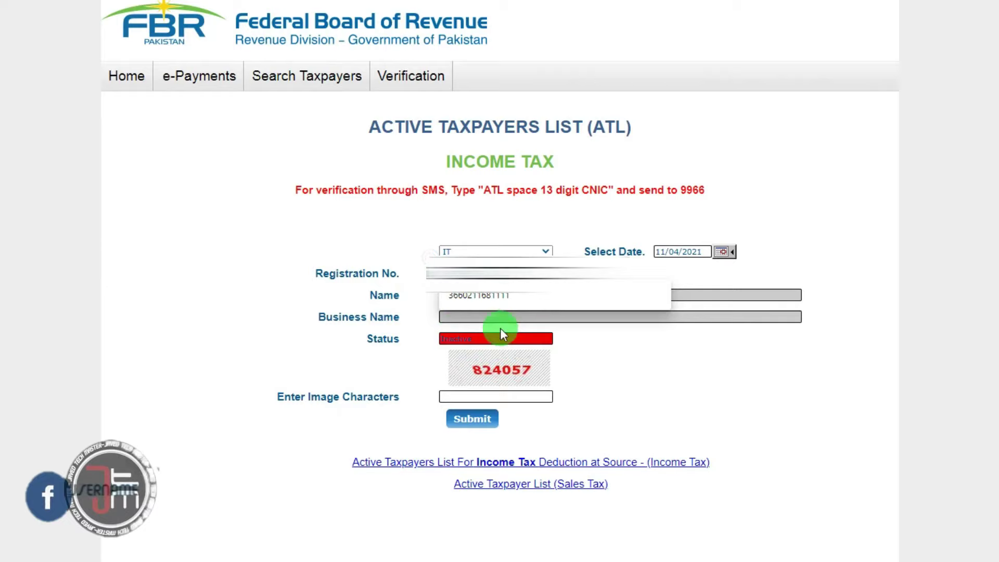
click(517, 323)
click(501, 396)
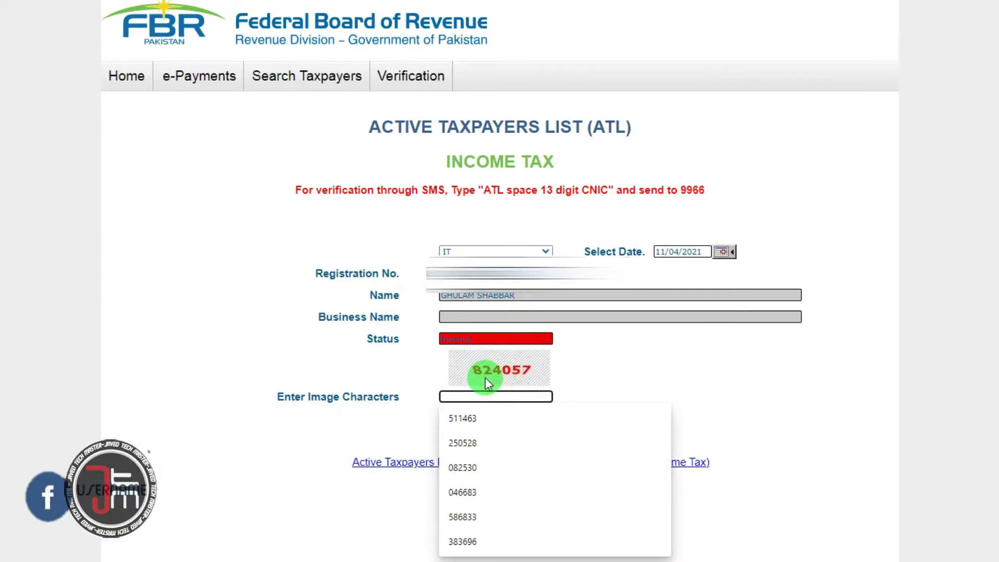
text(82457)
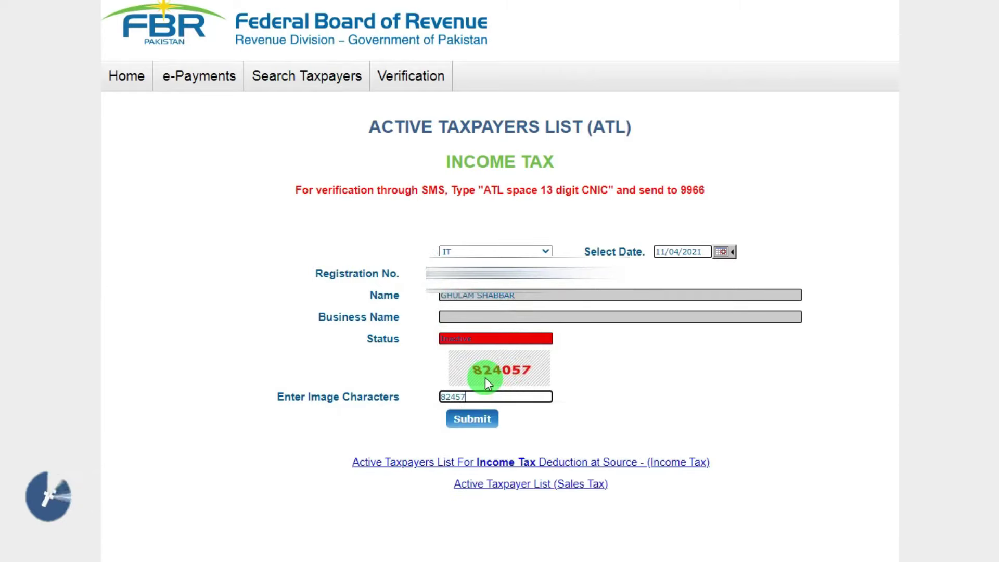
key(Left)
key(Left)
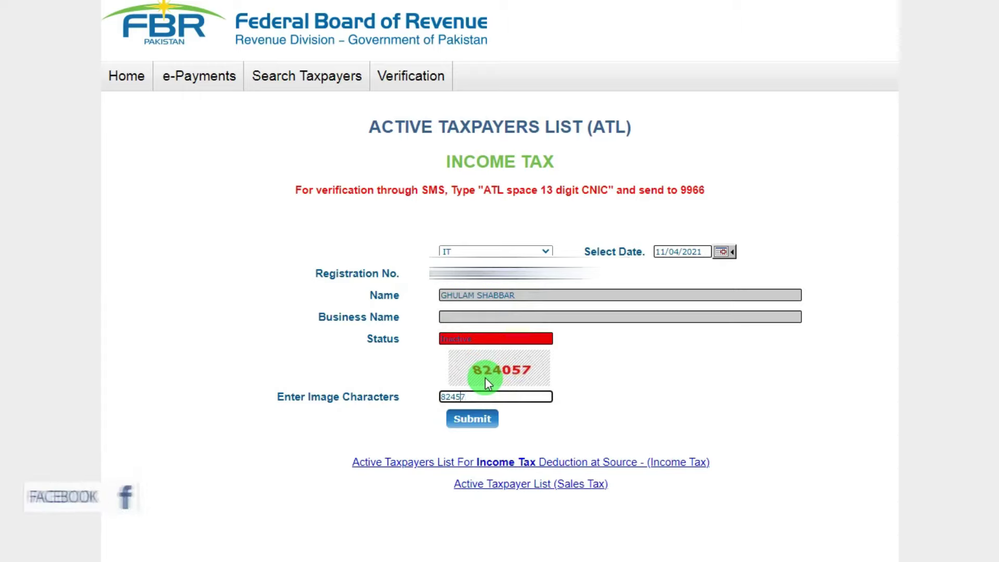
text(0)
click(474, 419)
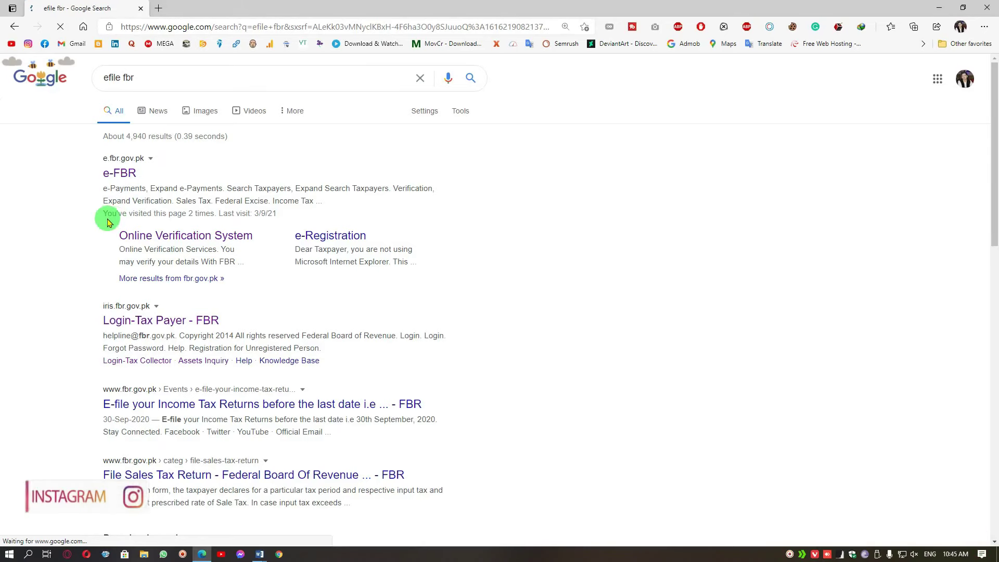
Open the e.fbr.gov.pk link from the 'efile fbr' Google results
click(131, 177)
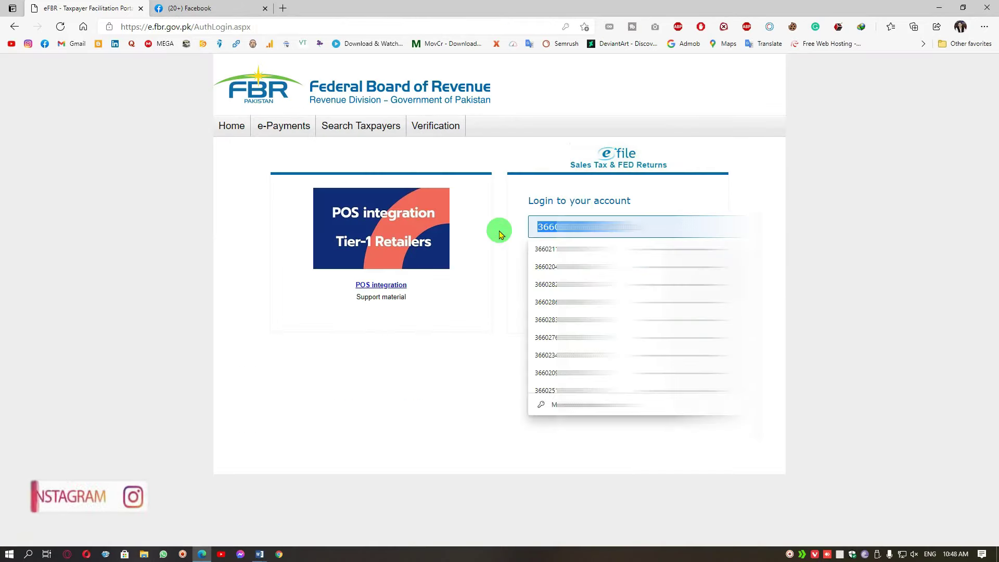
Log in using the saved registration number suggestion and the re-entered account password
text(36)
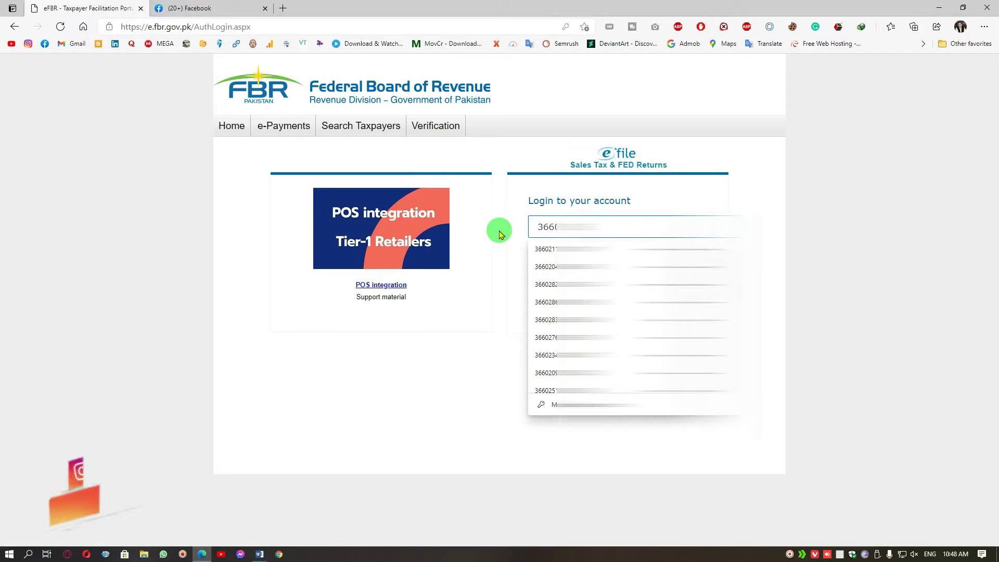
text(09)
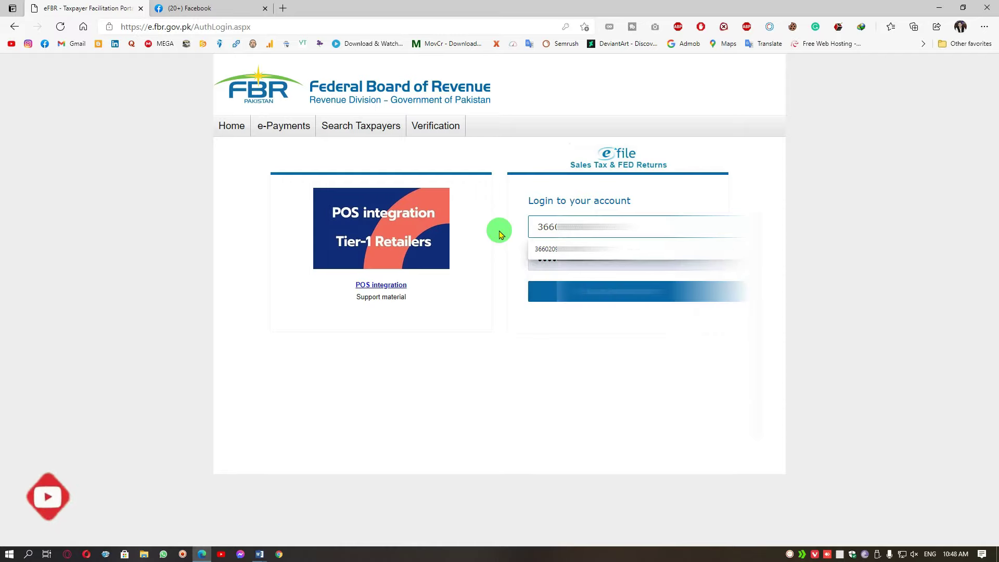
key(Down)
key(Return)
key(Tab)
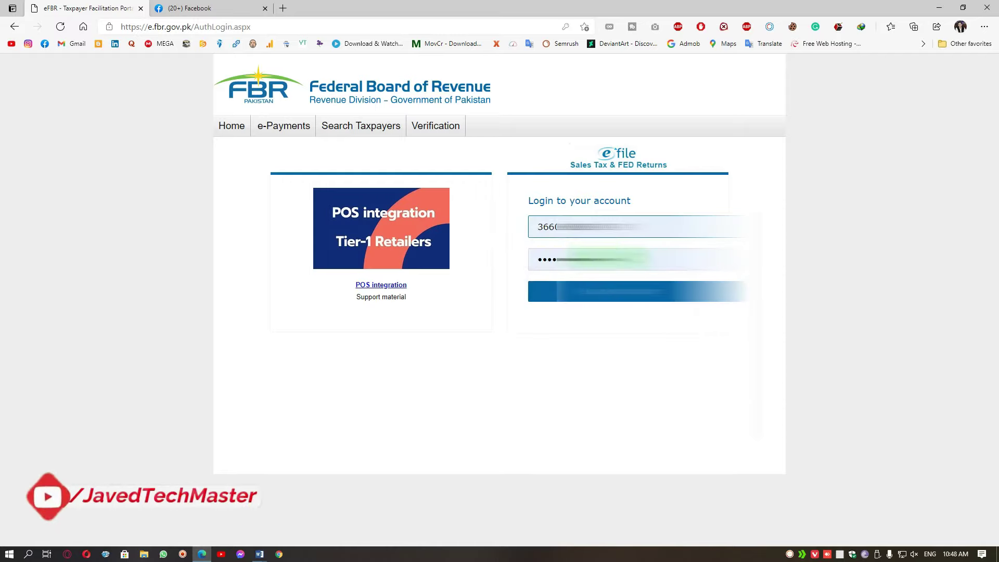
key(Down)
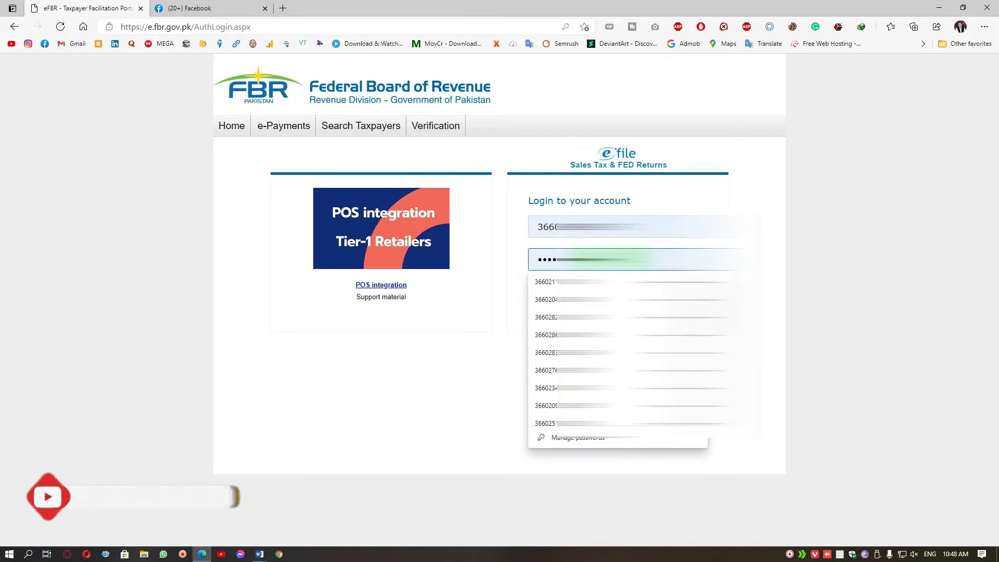
key(ctrl+a)
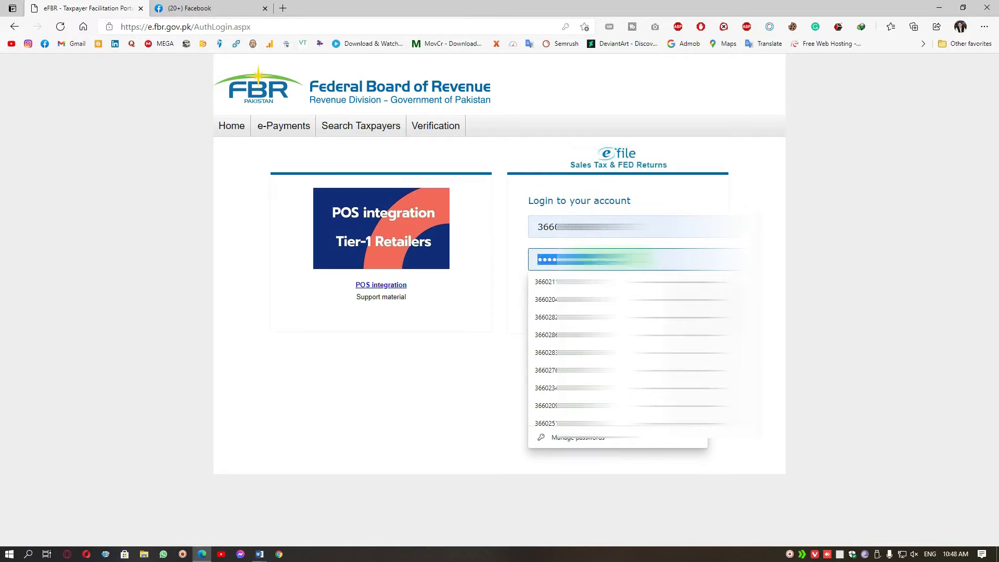
text(••••)
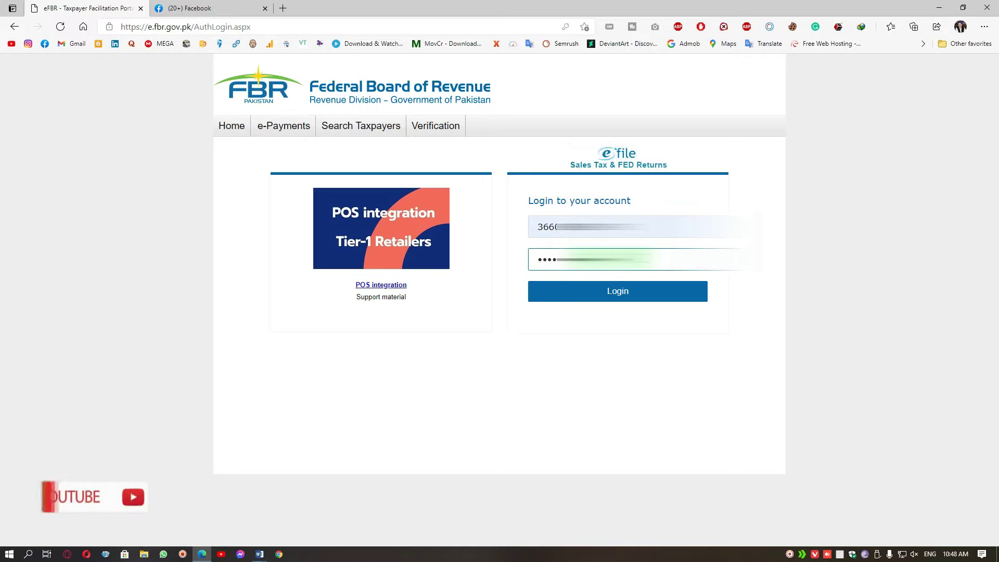
click(638, 287)
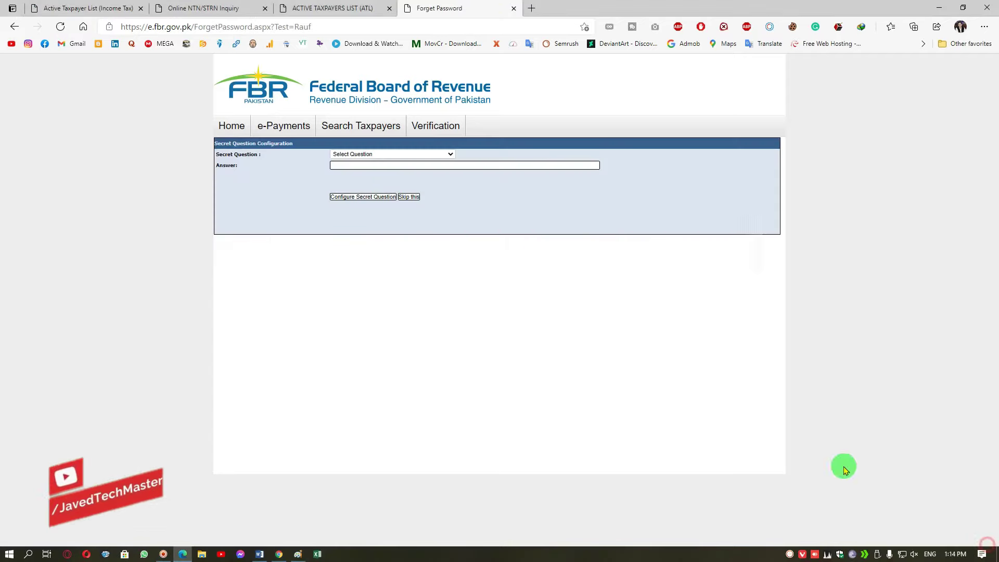
Configure 'Favourite Teacher?' as the secret question with its saved answer and acknowledge success
click(389, 154)
click(388, 170)
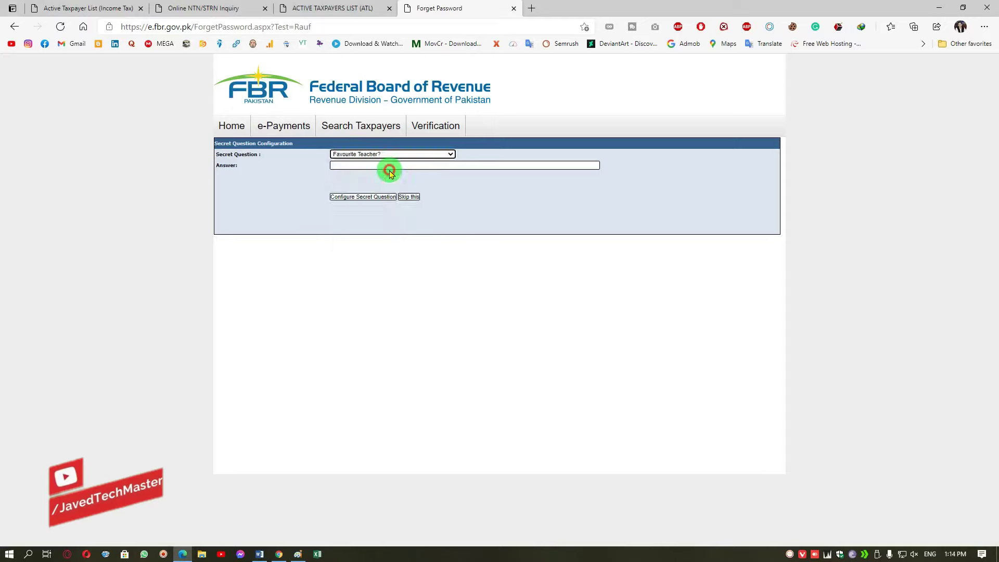
click(388, 165)
click(388, 182)
click(379, 196)
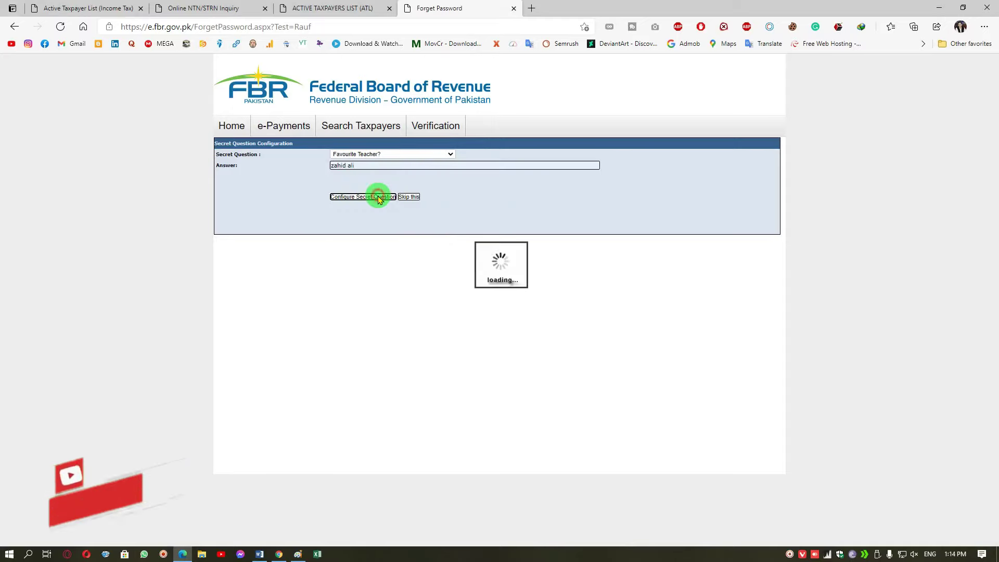
click(398, 176)
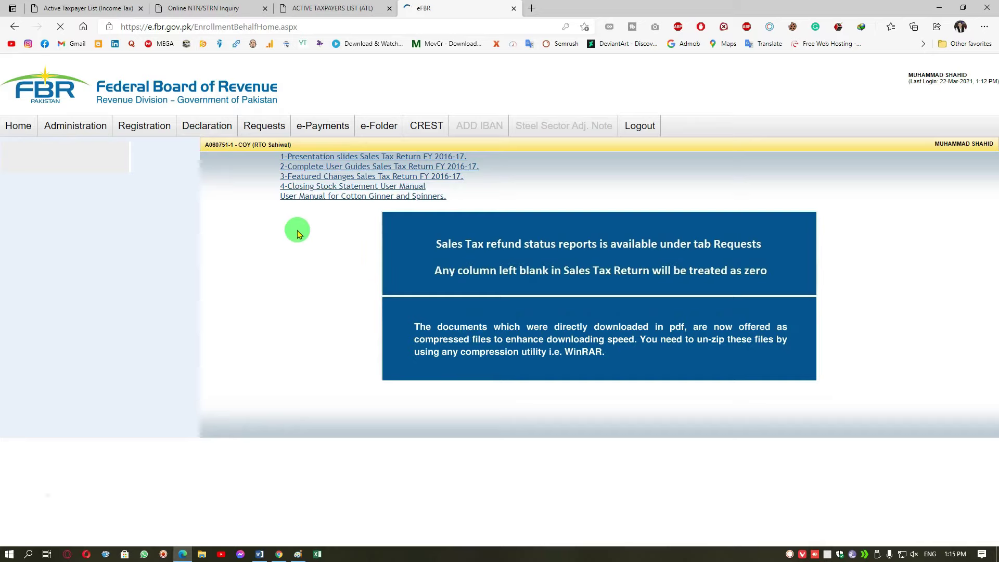
Open the Income Tax form from e-Payments > Create Payment
click(300, 126)
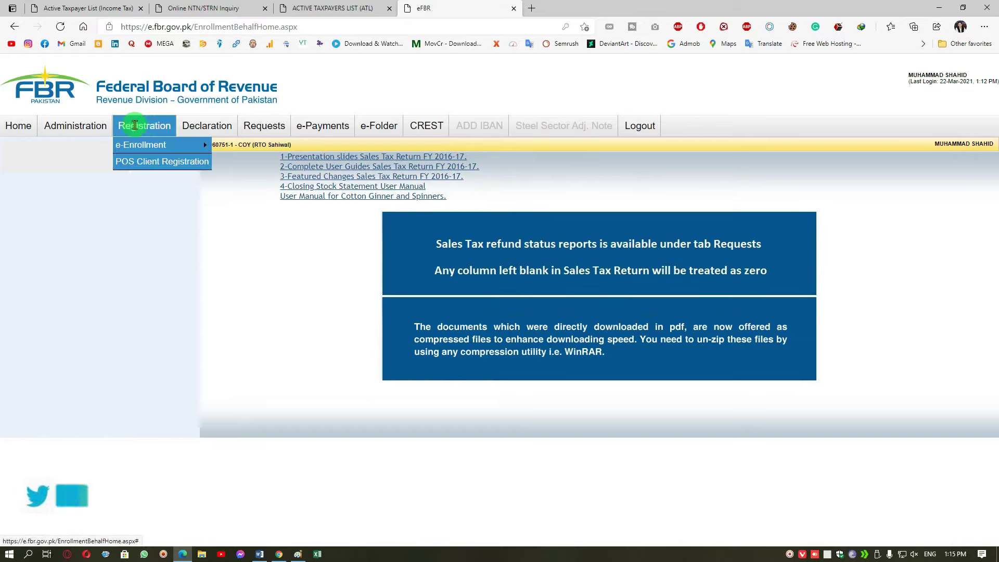
mouse_move(139, 127)
mouse_move(144, 146)
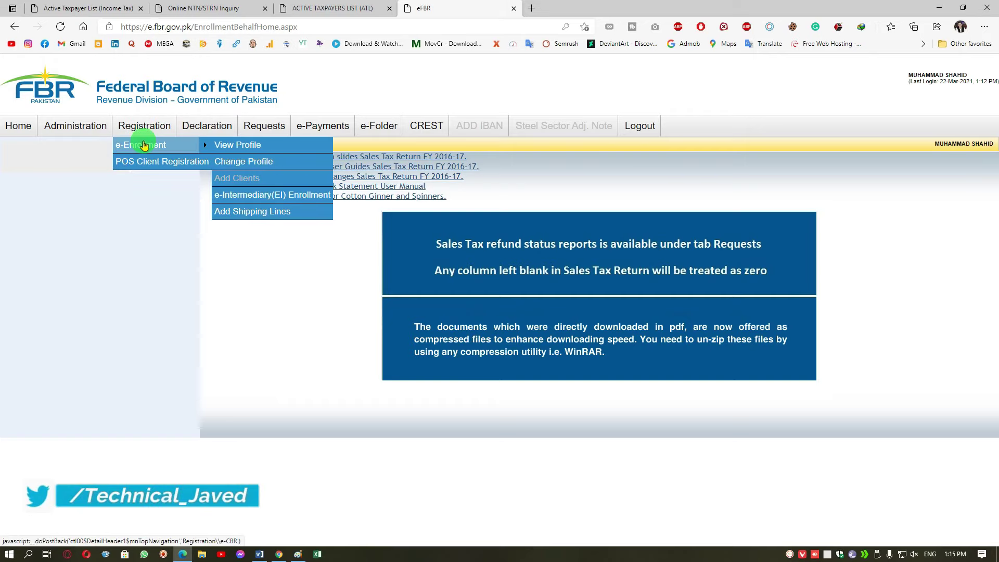
mouse_move(75, 129)
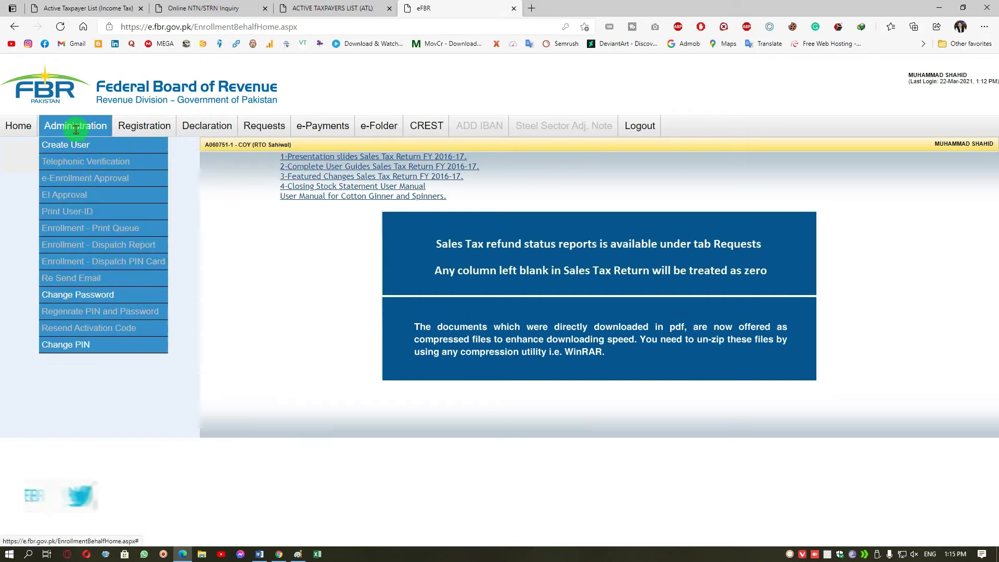
mouse_move(312, 126)
mouse_move(324, 198)
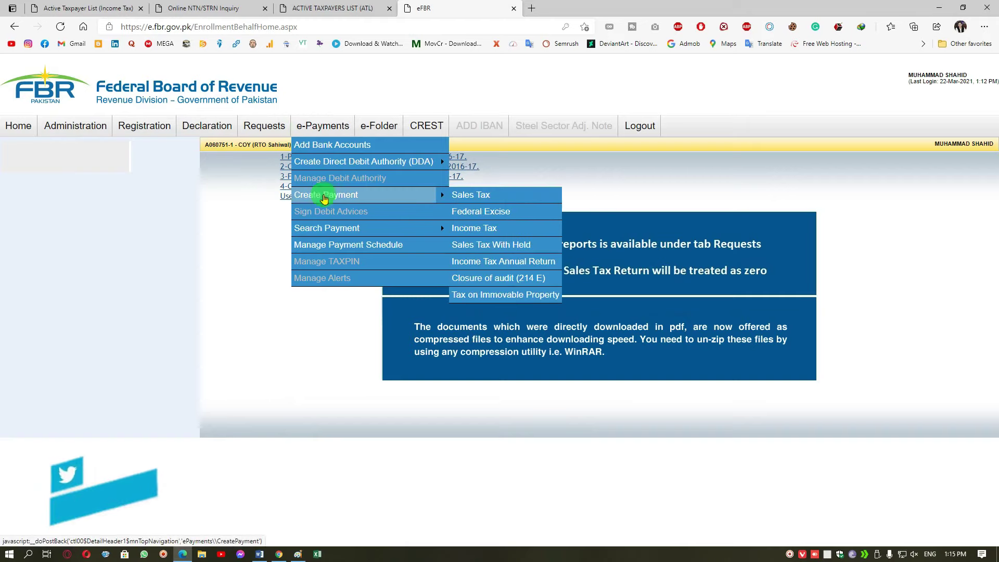
click(492, 229)
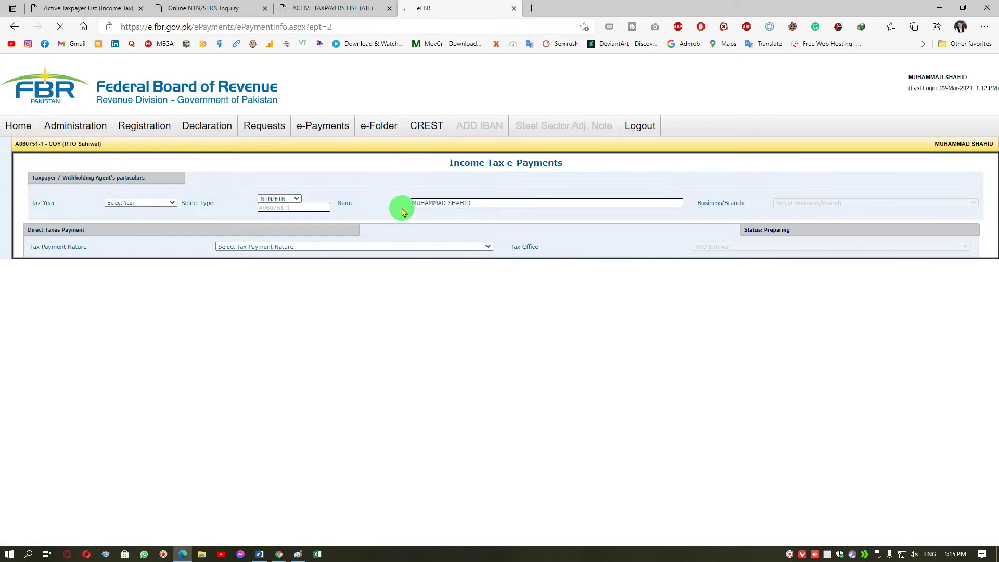
Choose tax year 2020, CNIC as identification type, and Misc. as tax payment nature
click(149, 203)
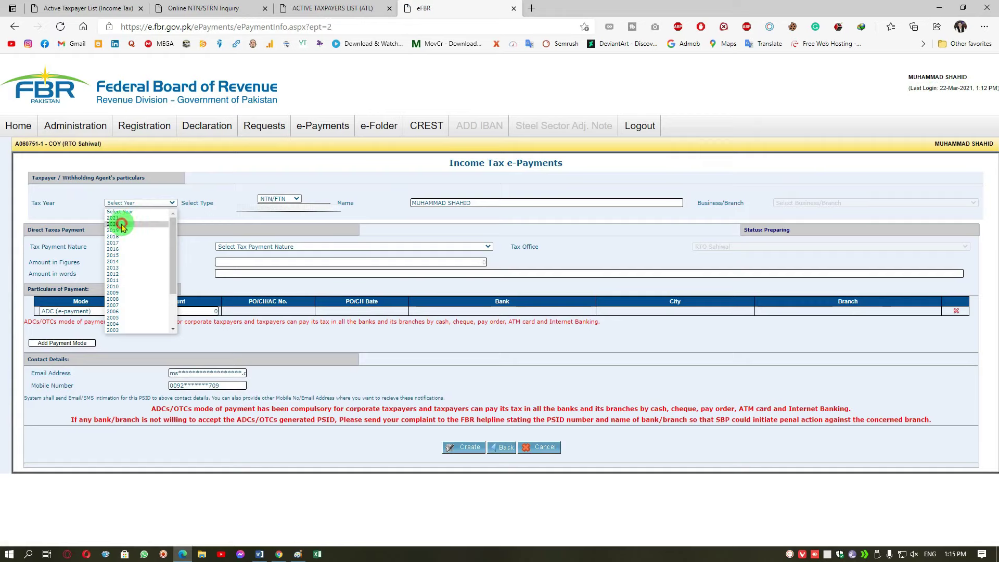
click(287, 200)
click(286, 199)
click(279, 217)
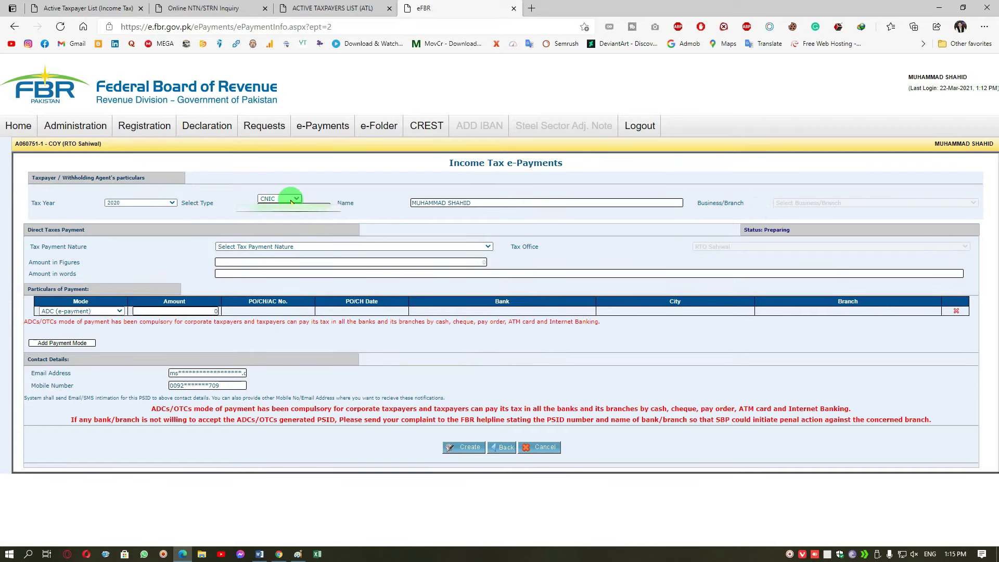
click(261, 202)
click(298, 199)
click(246, 247)
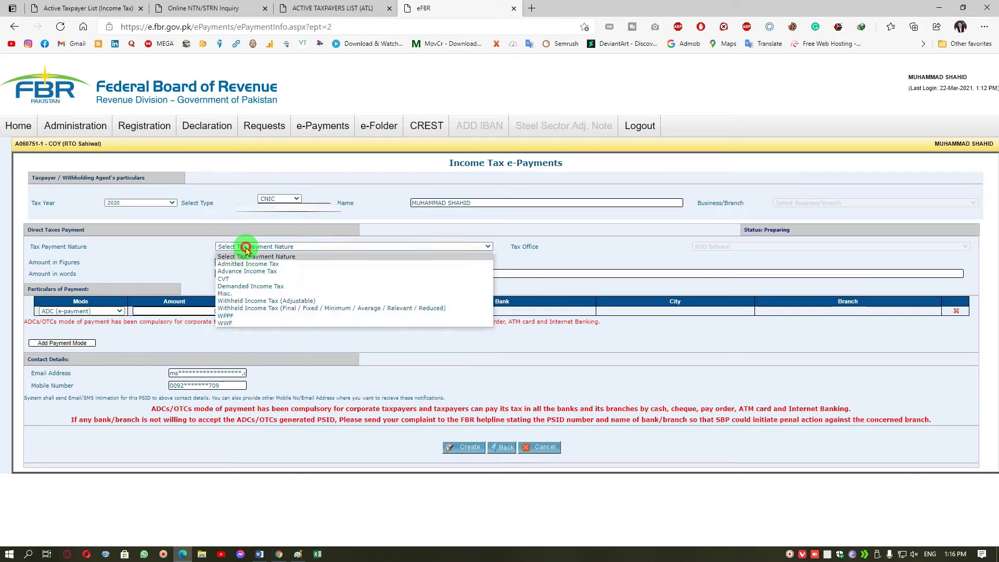
click(241, 294)
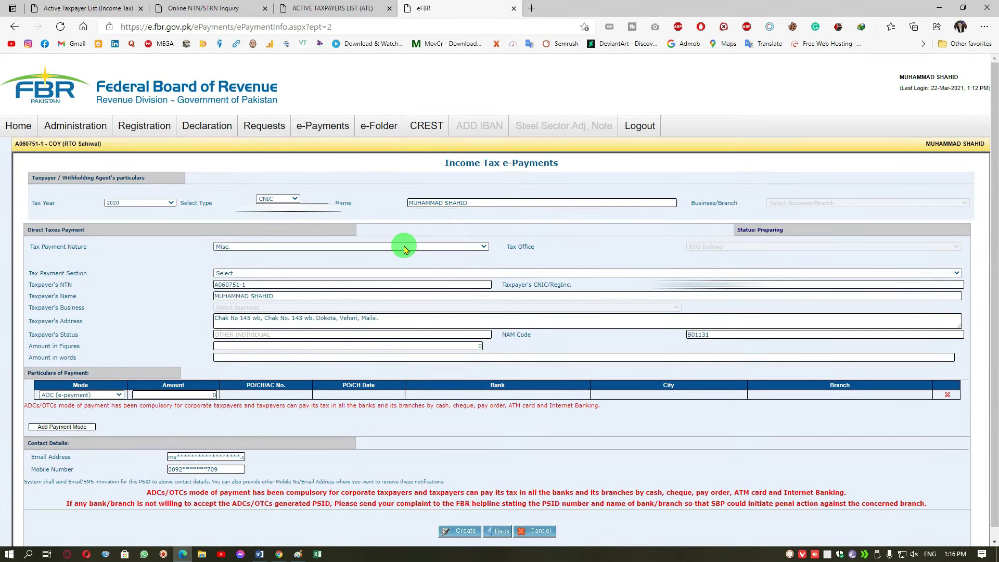
Select section 920601 – 182(A) Surcharge for ATL, enter Rs. 1,000, keep ADC mode, and create
click(352, 272)
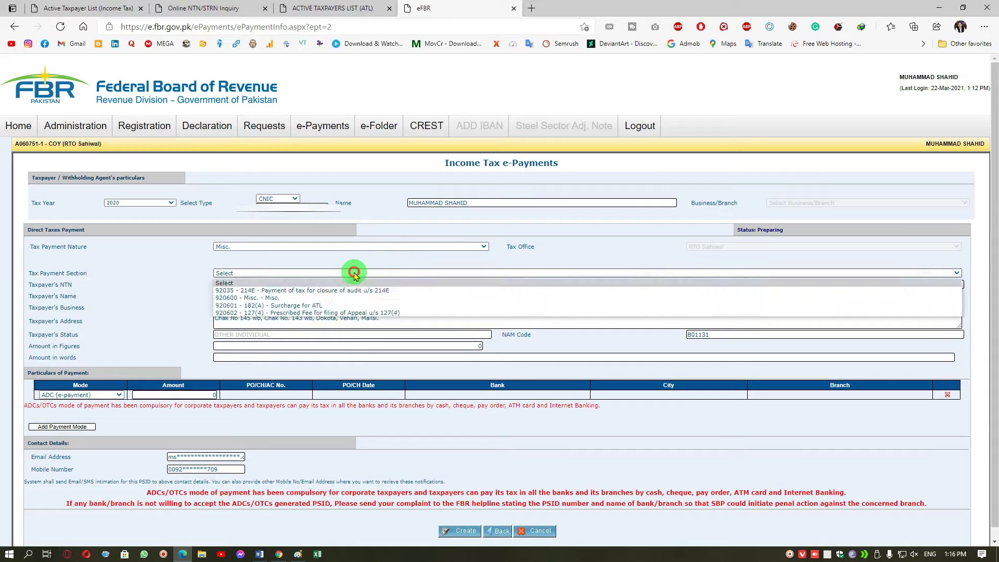
click(343, 306)
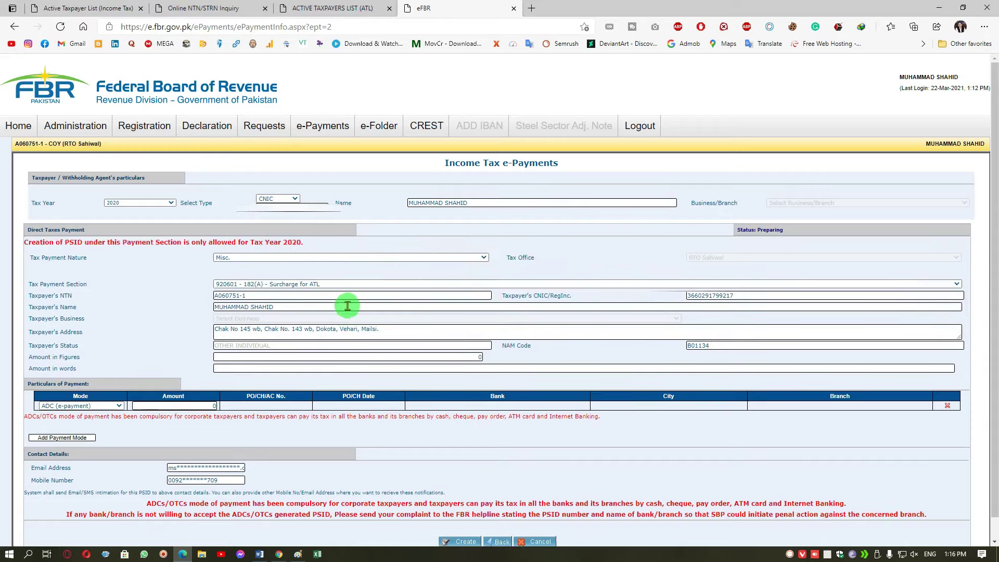
click(490, 358)
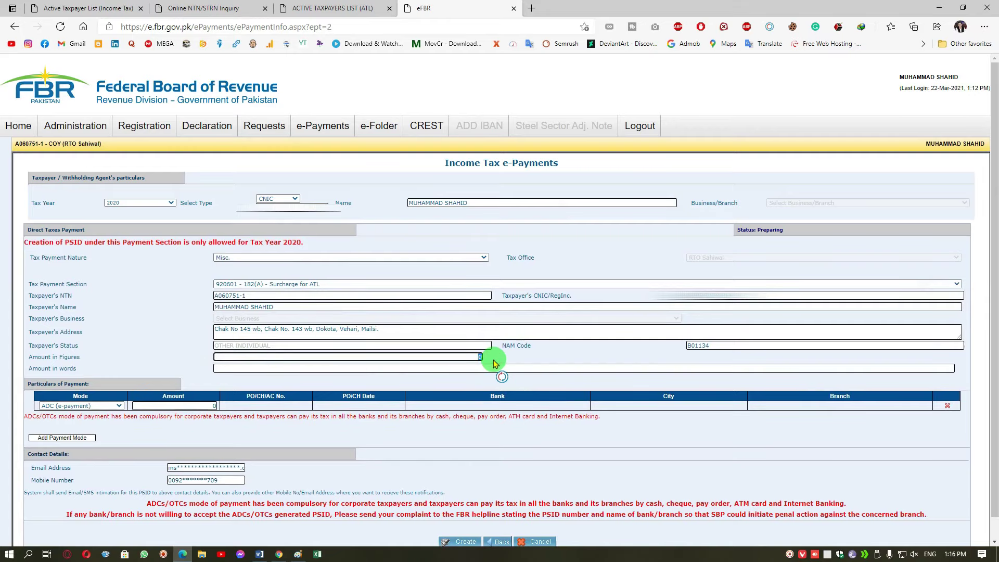
click(196, 406)
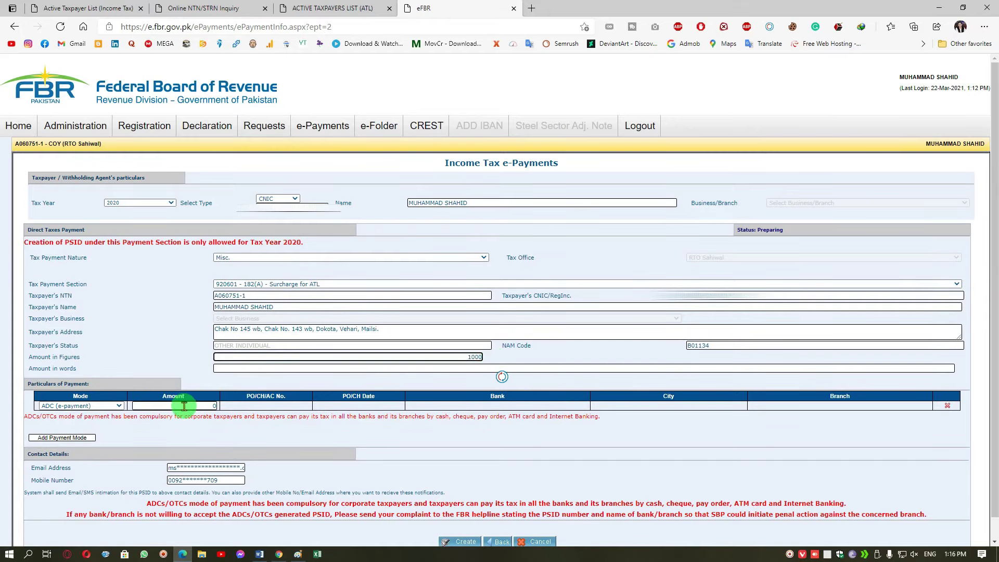
click(222, 397)
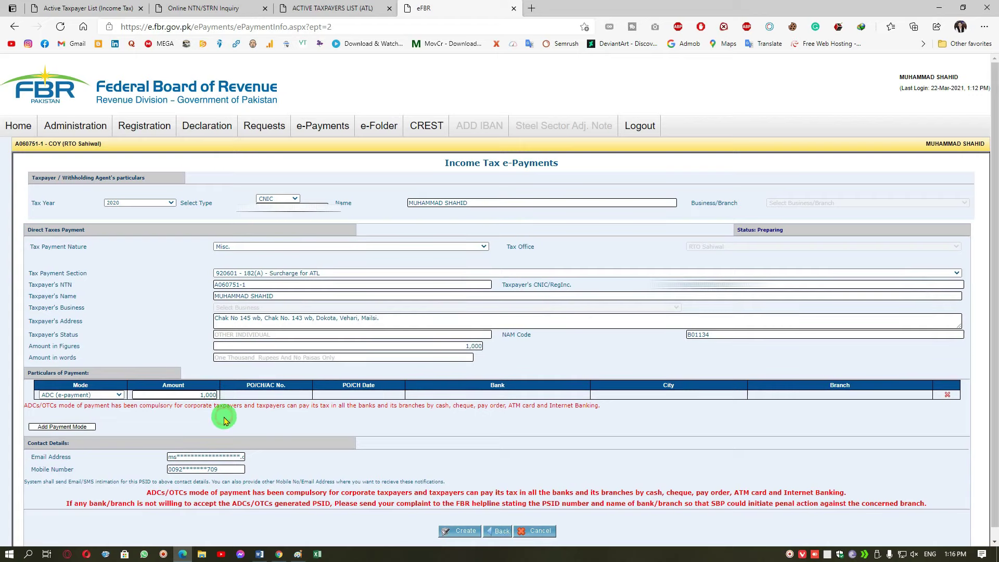
click(81, 398)
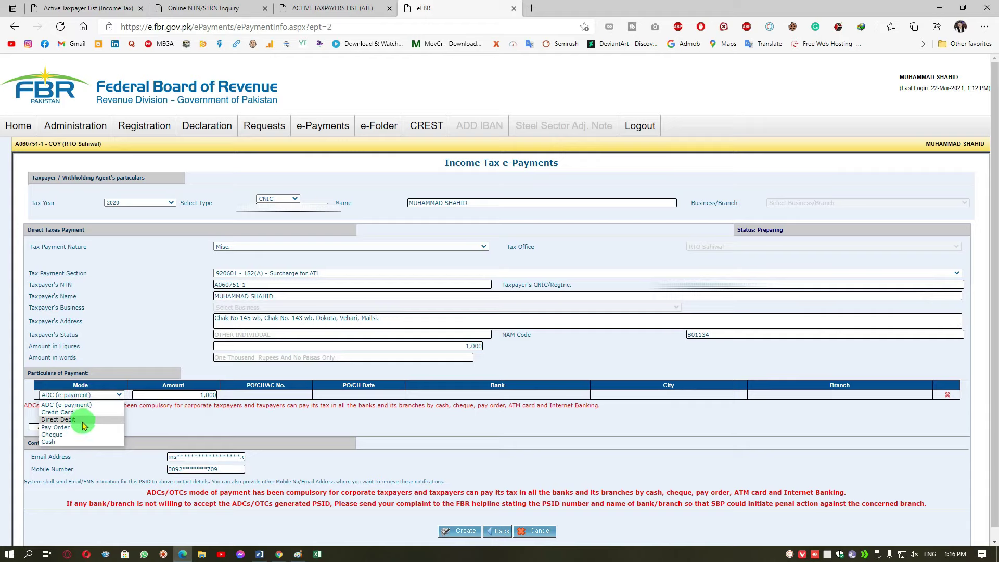
click(156, 424)
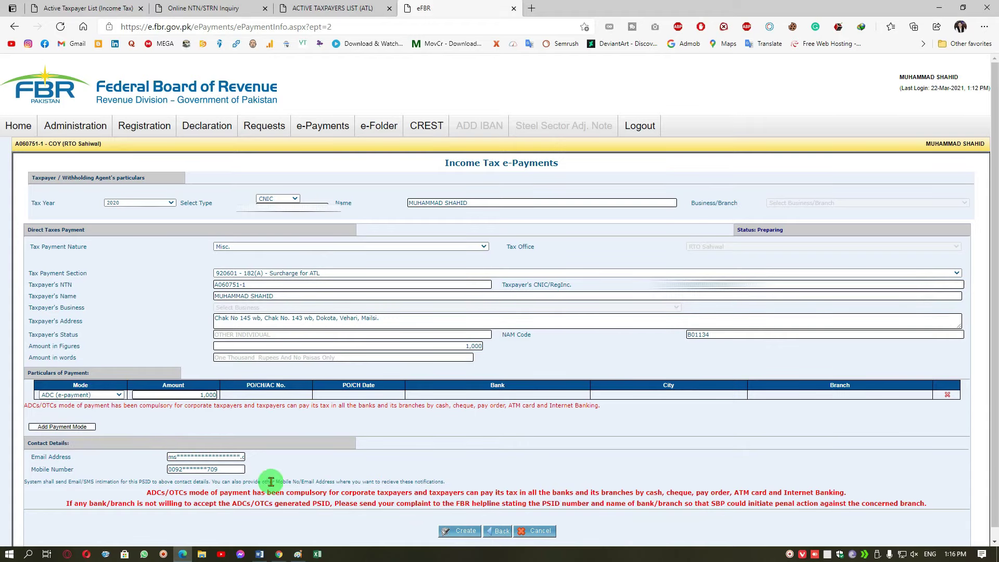
click(464, 531)
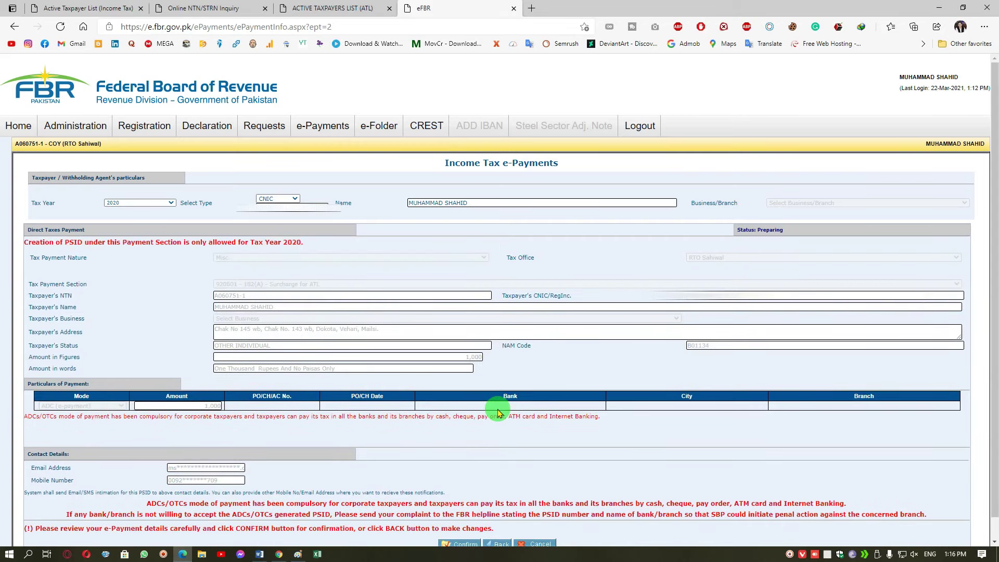
Confirm the reviewed e-payment to generate the PSID and request its printable slip
scroll(497, 413, down, 1)
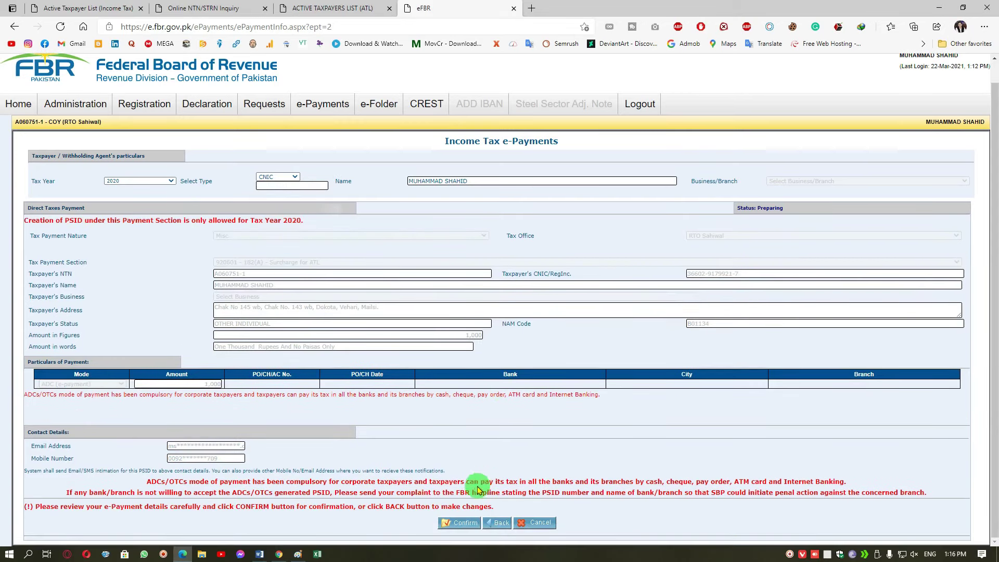
click(466, 524)
click(508, 378)
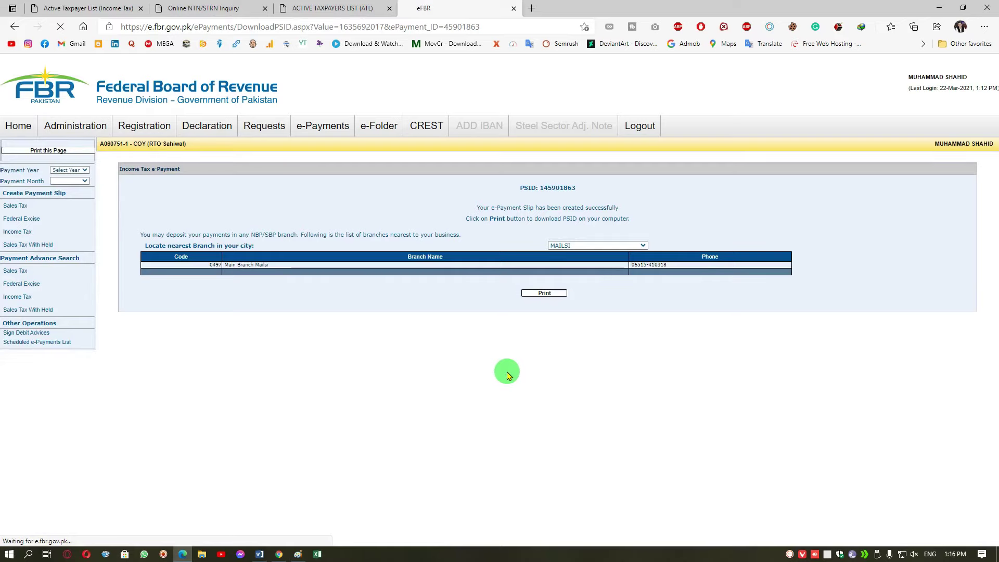
click(544, 294)
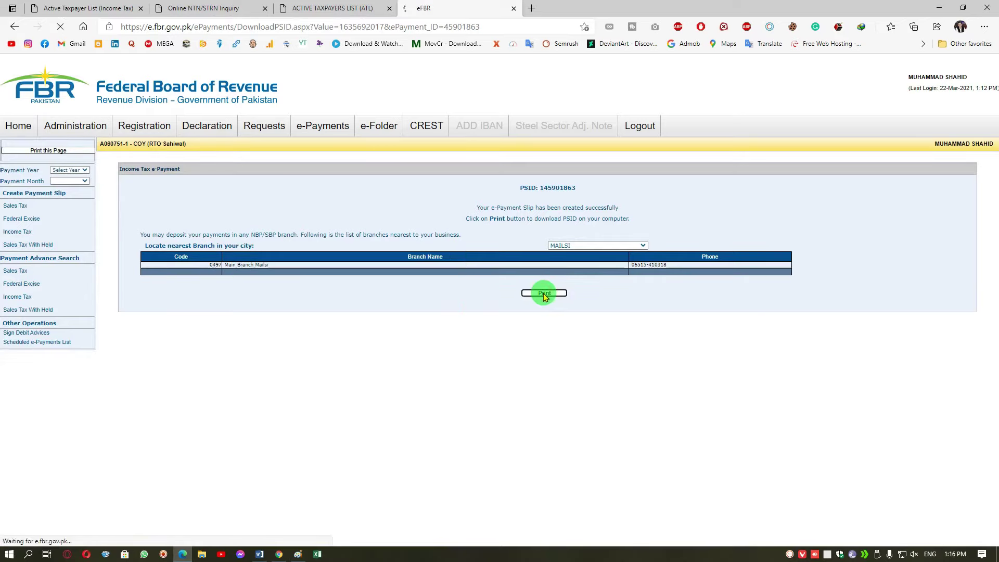